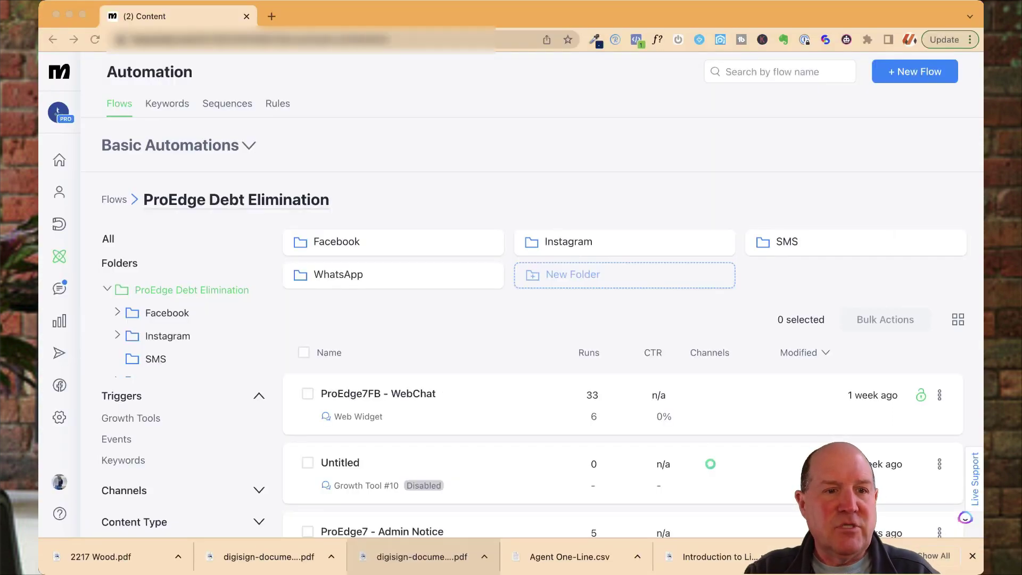
# Step: Open the SMS channel settings with the connected Twilio number and opt-out text
pyautogui.click(59, 416)
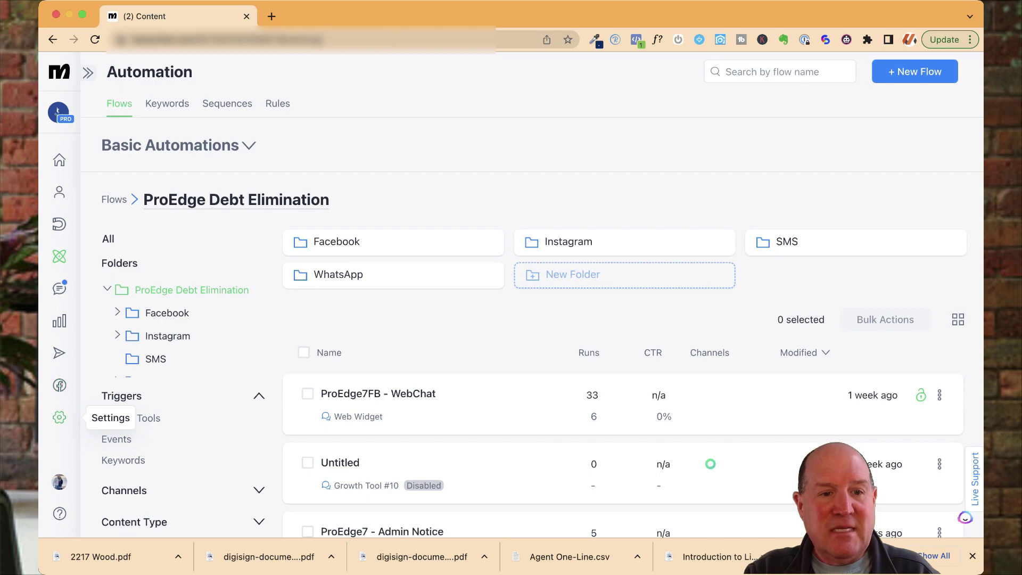
pyautogui.click(134, 397)
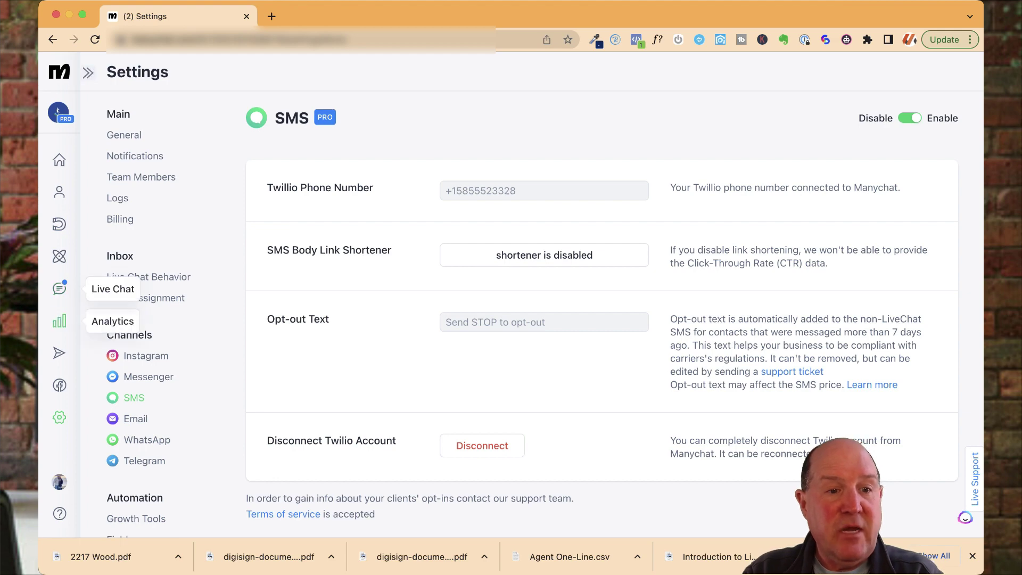
# Step: Create a new Untitled flow whose first step is an SMS message
pyautogui.click(59, 256)
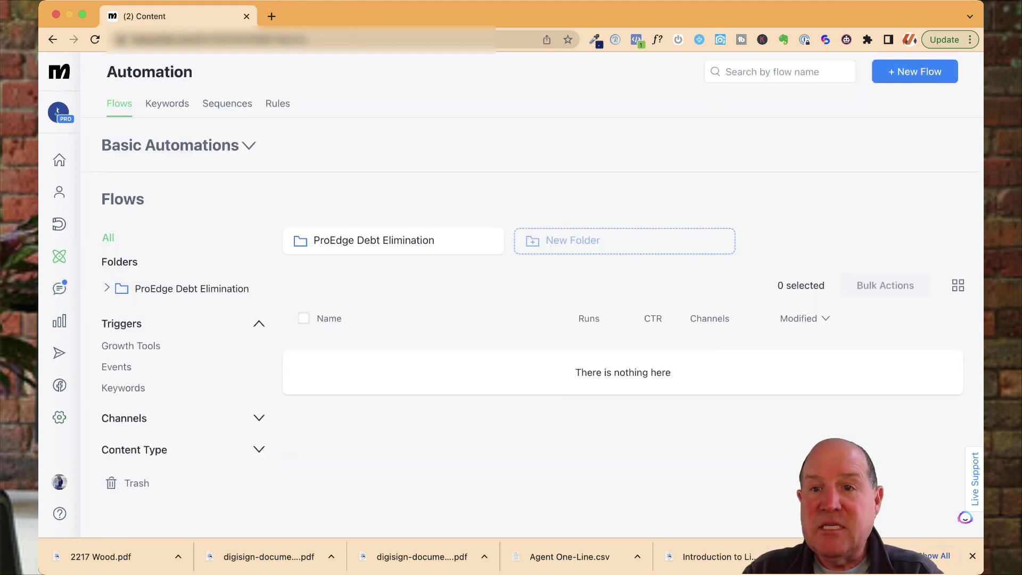
pyautogui.click(914, 71)
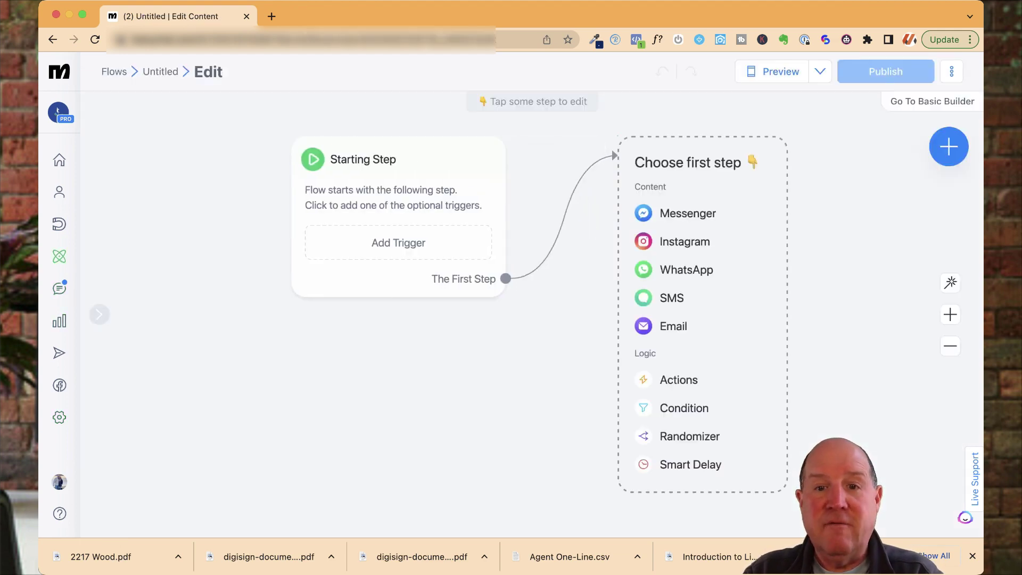
pyautogui.click(671, 298)
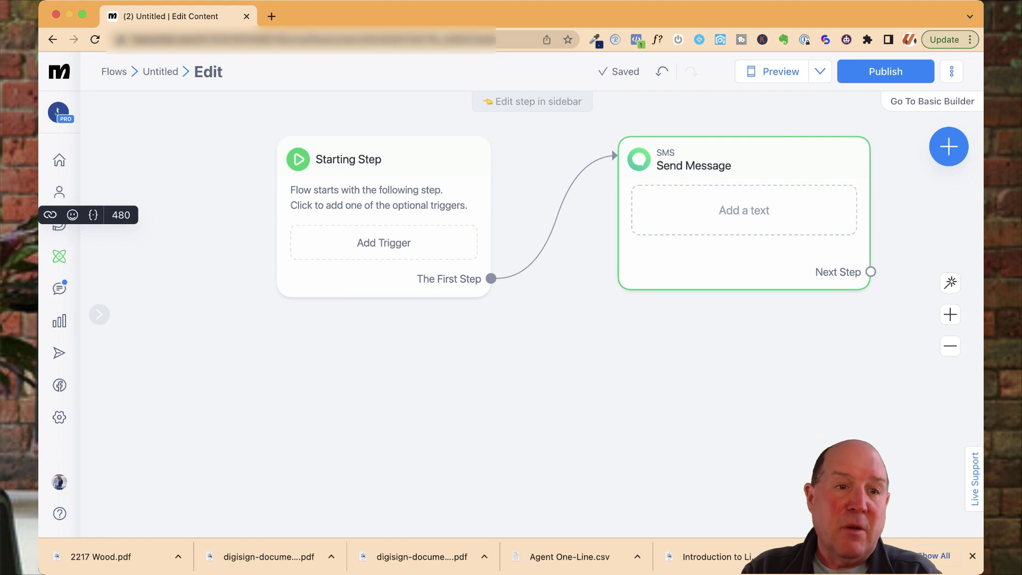
# Step: Go back to the flows list and open the ProEdge Debt Elimination SMS folder
pyautogui.press('super+bracketleft')
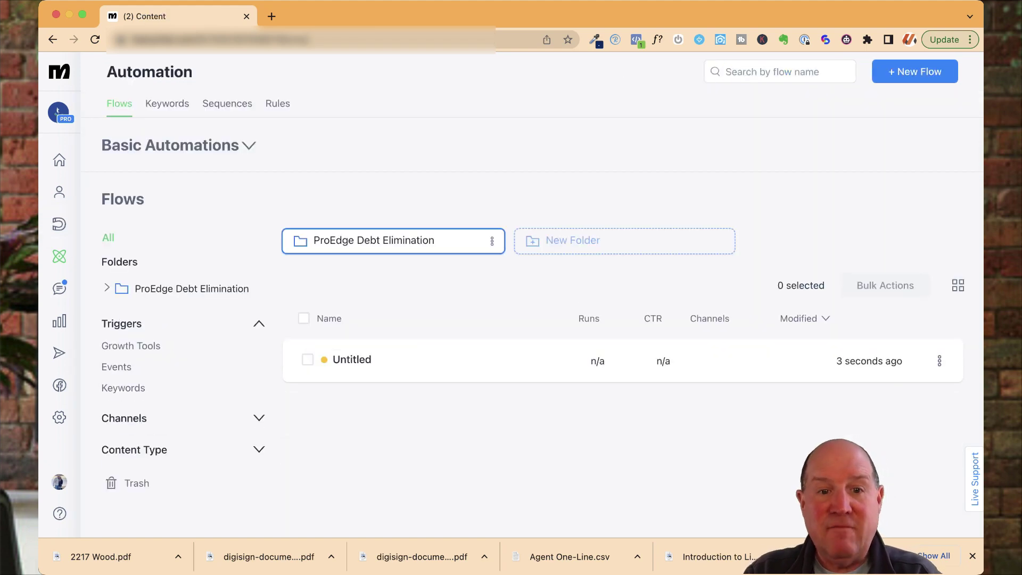
pyautogui.click(373, 241)
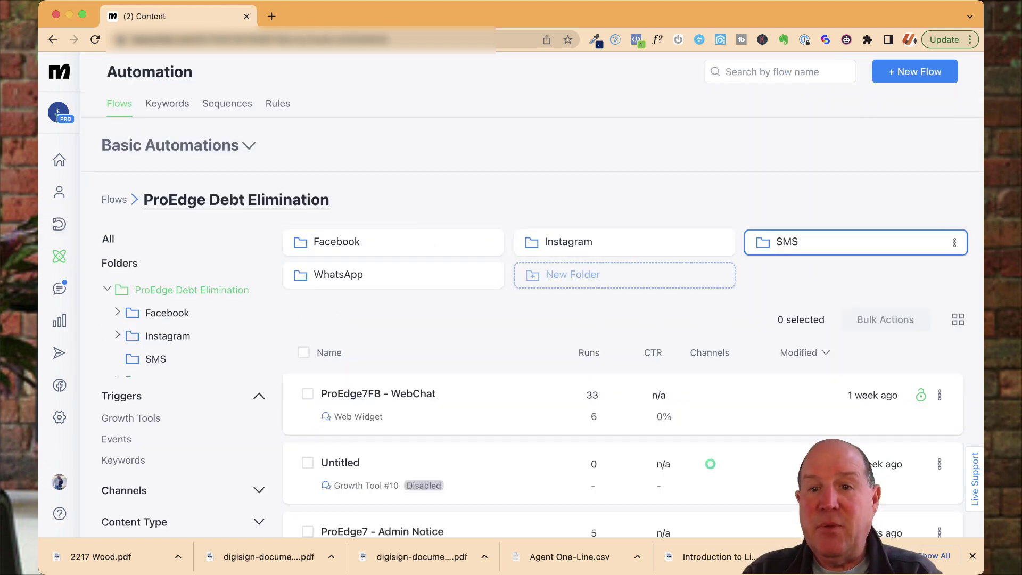
pyautogui.click(798, 242)
pyautogui.scroll(-3, 532, 330)
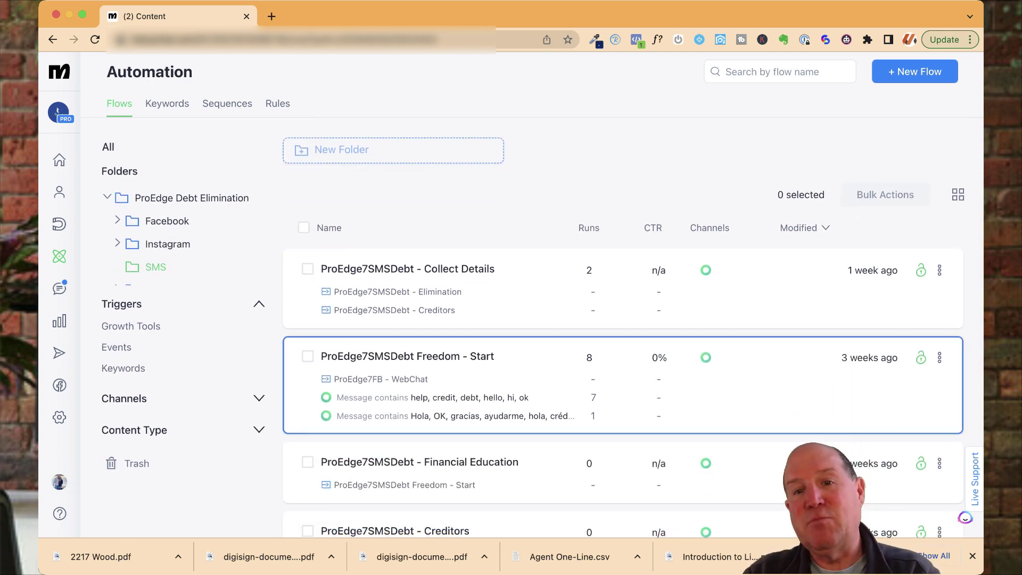
pyautogui.click(532, 372)
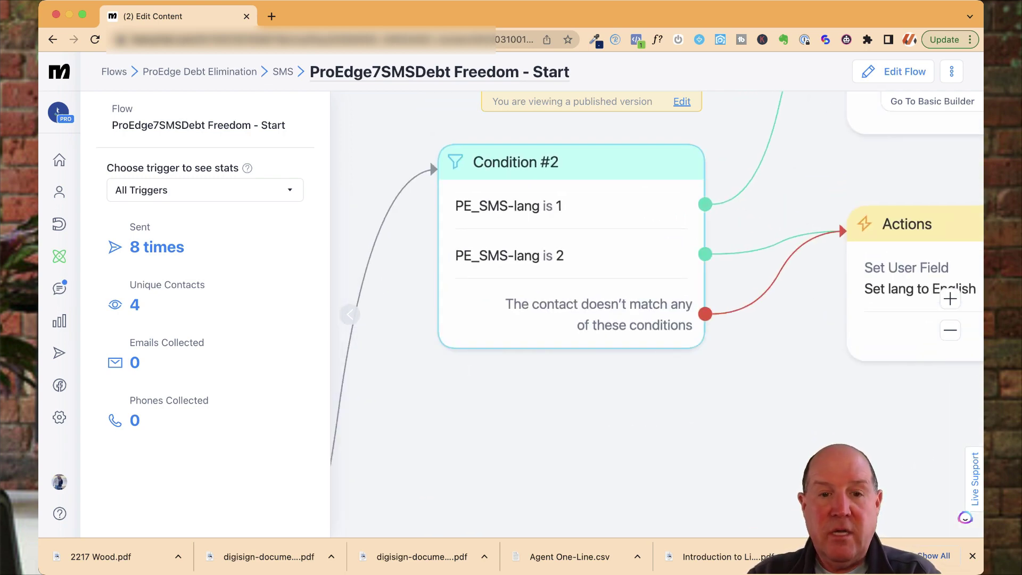
pyautogui.scroll(-2, 430, 160)
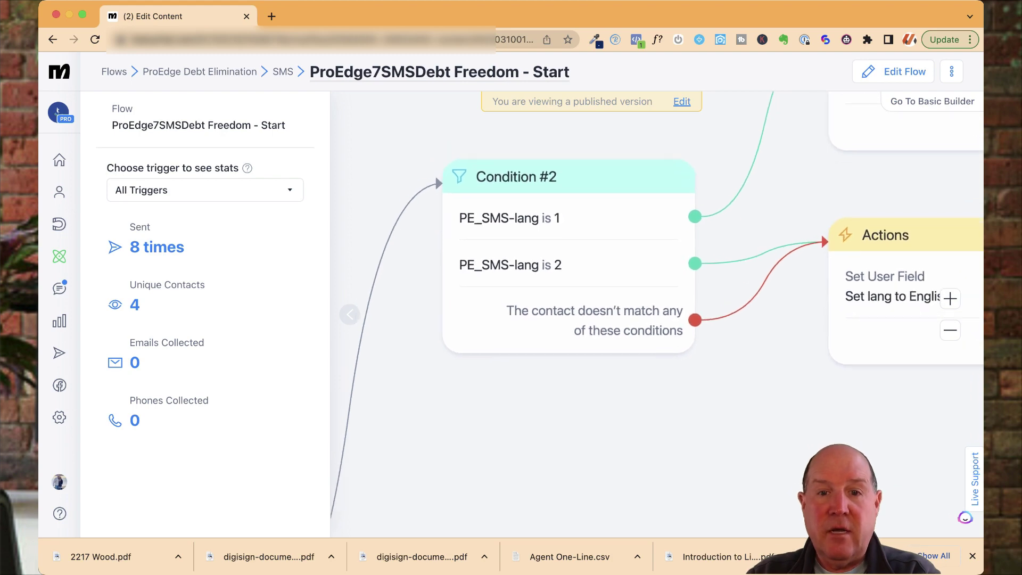
pyautogui.scroll(-1, 436, 179)
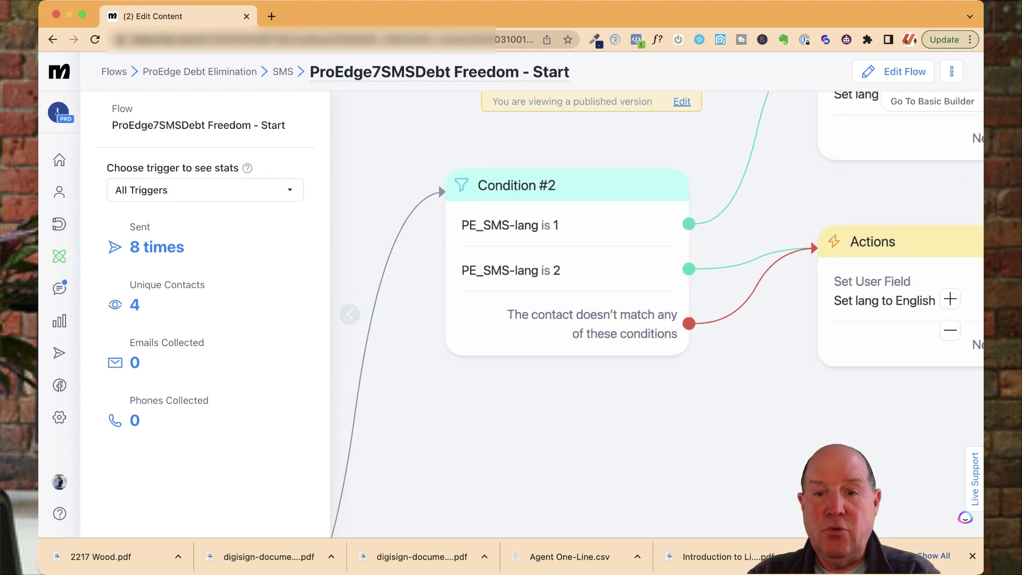
pyautogui.hscroll(5, 438, 183)
pyautogui.scroll(3, 350, 314)
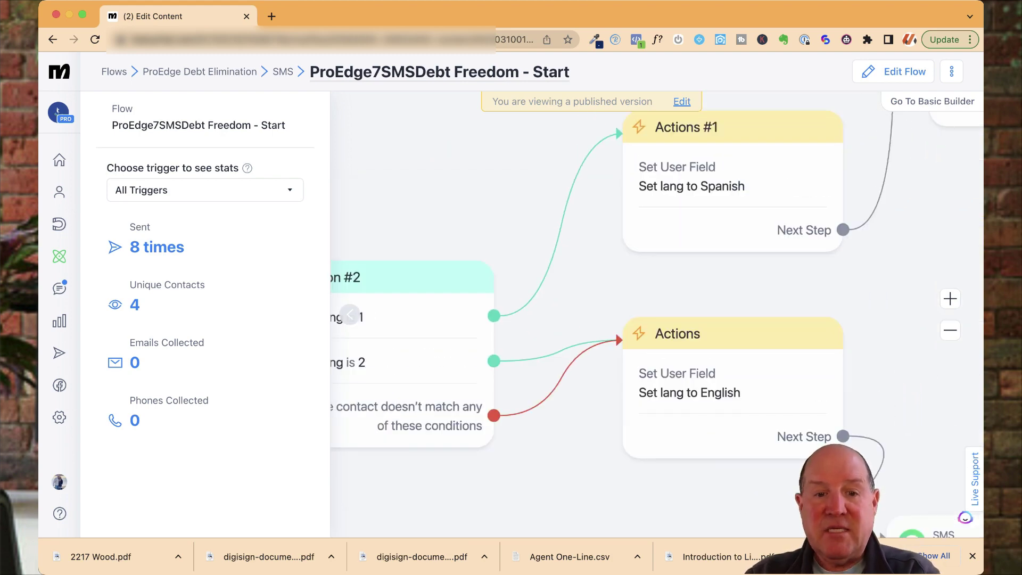
pyautogui.scroll(1, 350, 314)
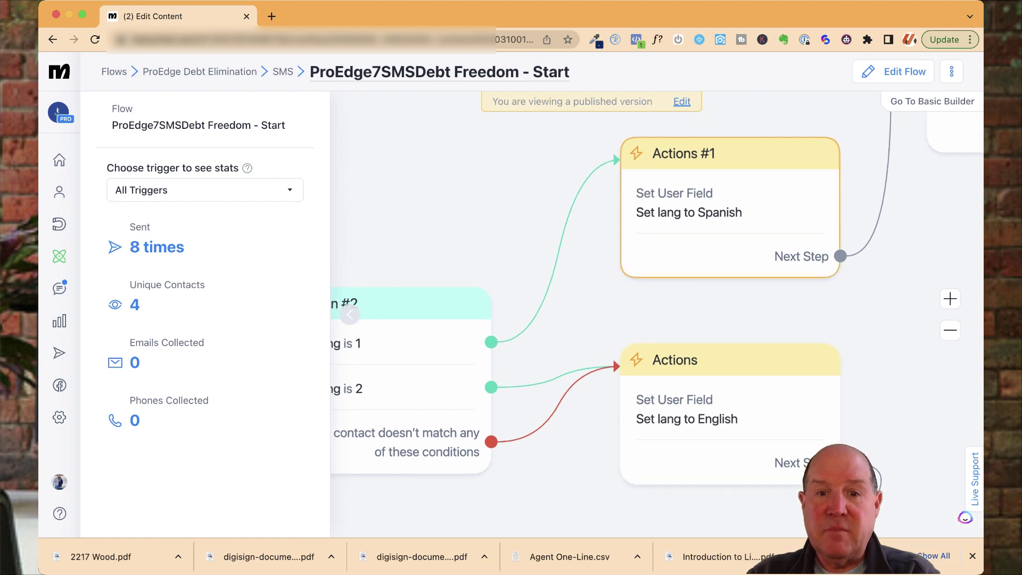
pyautogui.scroll(-3, 350, 315)
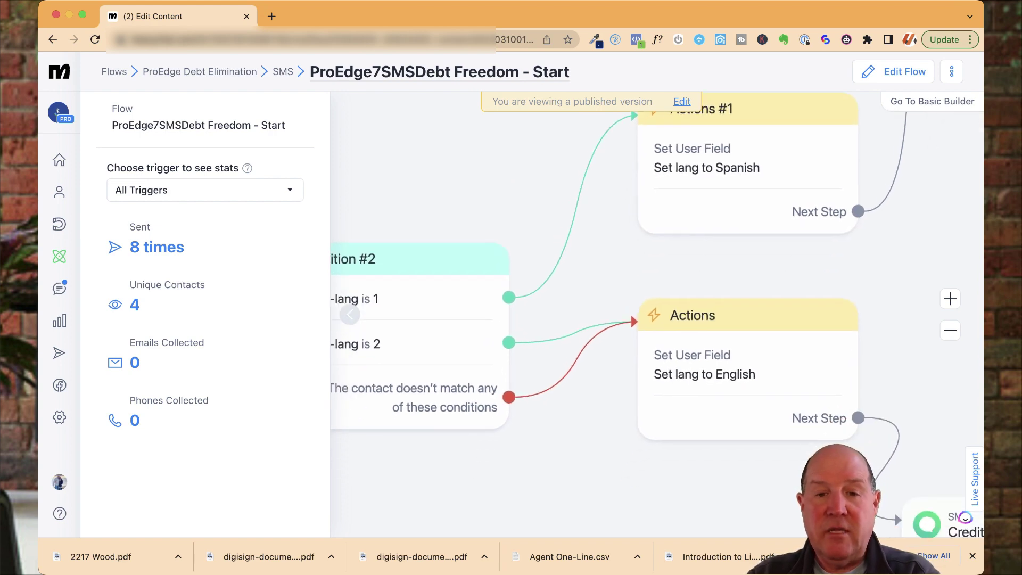
pyautogui.scroll(-4, 349, 314)
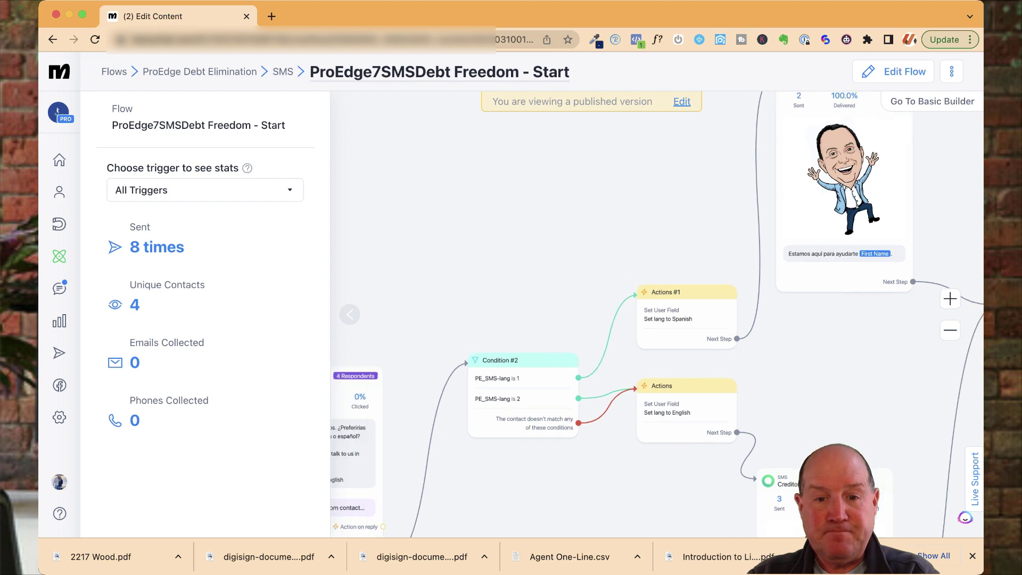
pyautogui.scroll(-3, 656, 314)
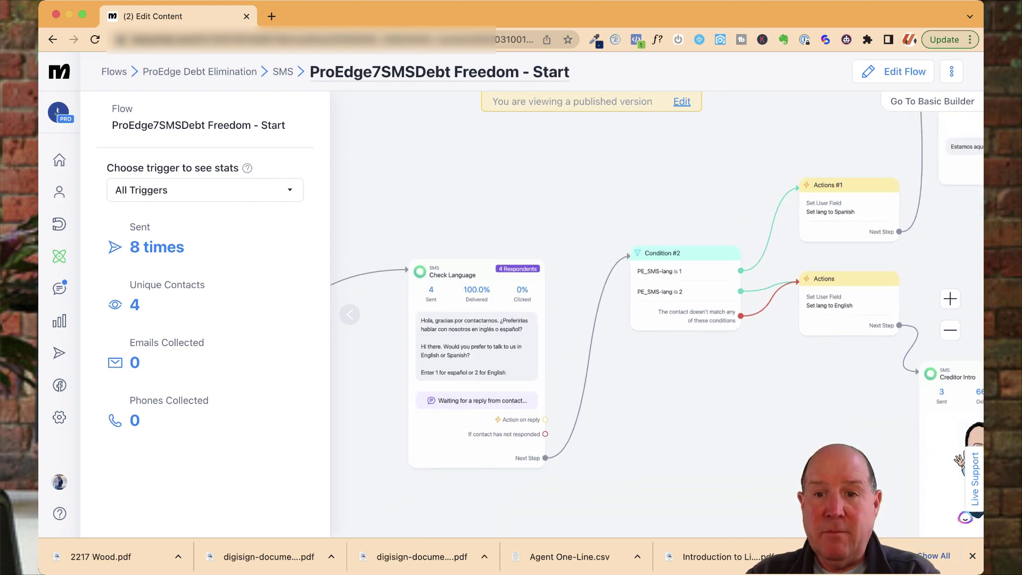
# Step: Edit the Check Language step, adding then removing a User Input, and select the language prompt
pyautogui.click(894, 71)
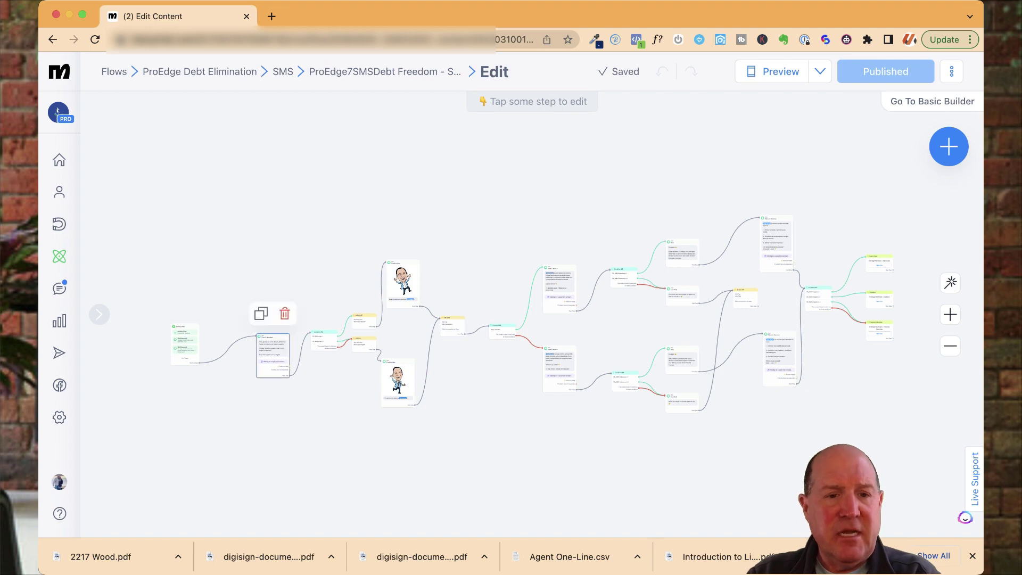
pyautogui.click(272, 354)
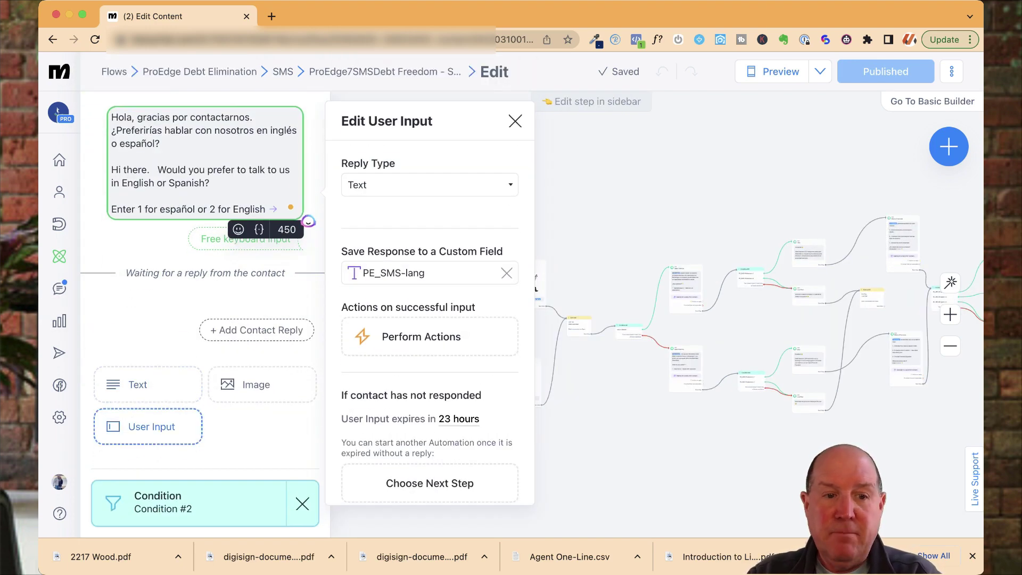
pyautogui.click(148, 426)
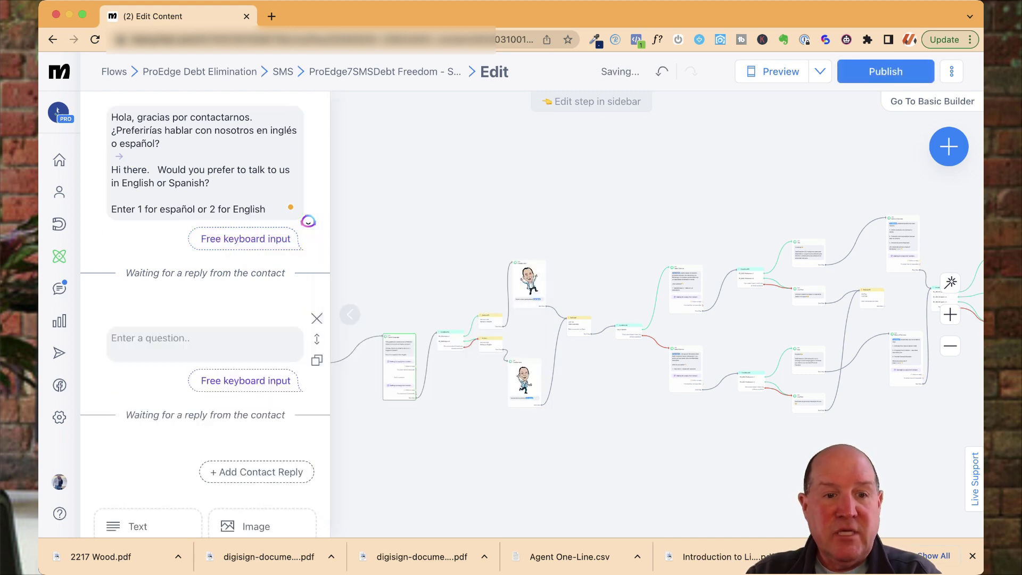
pyautogui.click(317, 317)
pyautogui.click(113, 156)
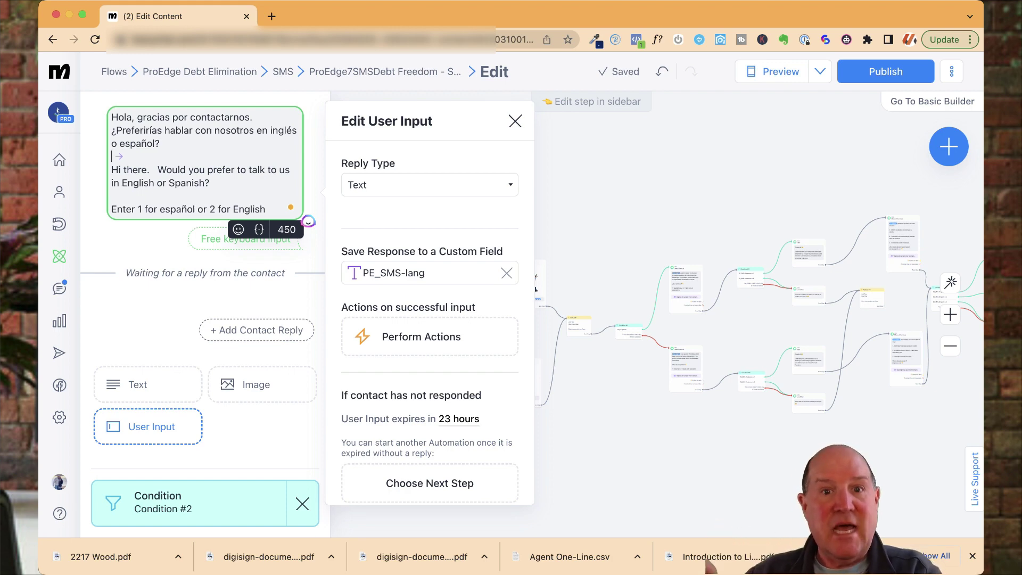
# Step: Close the step editor and pan the canvas over Condition #2, Actions and both Creditor Intro branches
pyautogui.press('Escape')
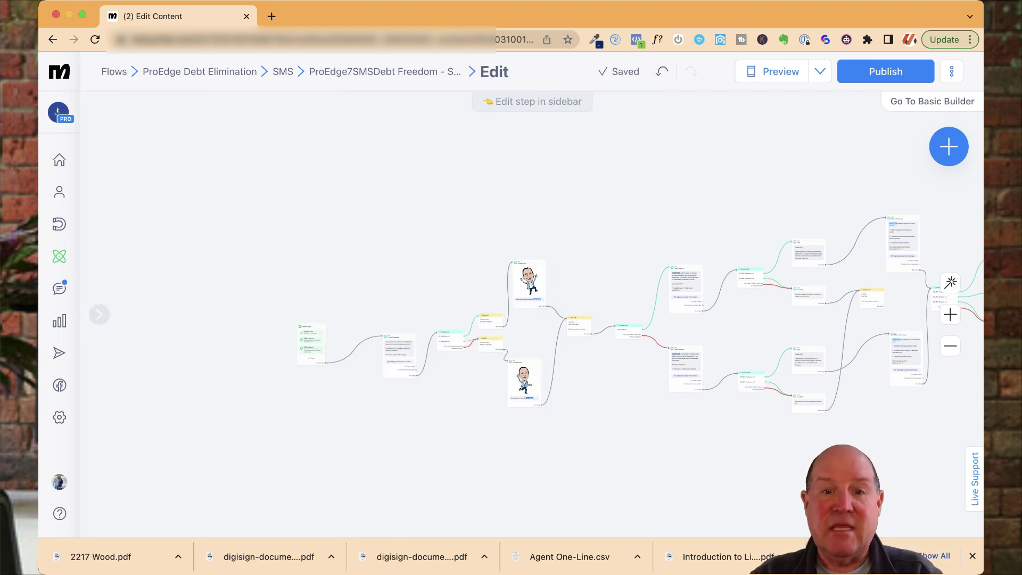
pyautogui.scroll(10, 443, 341)
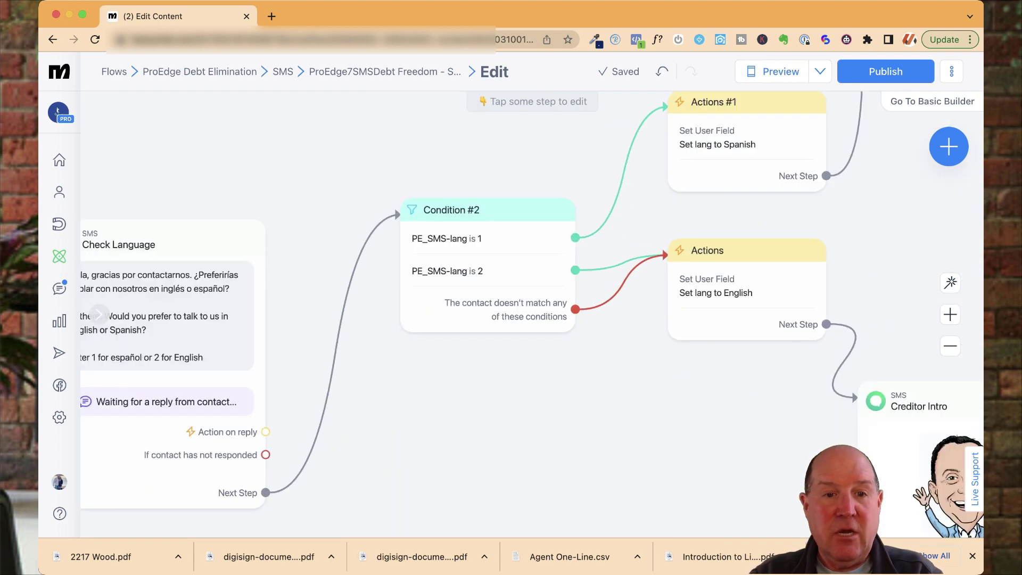
pyautogui.moveTo(443, 319)
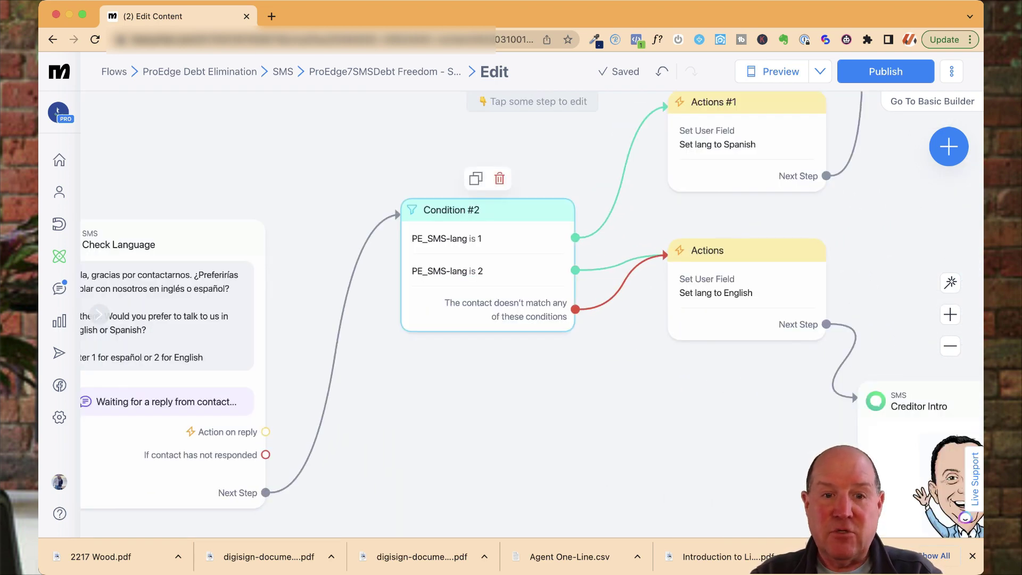
pyautogui.scroll(-5, 480, 366)
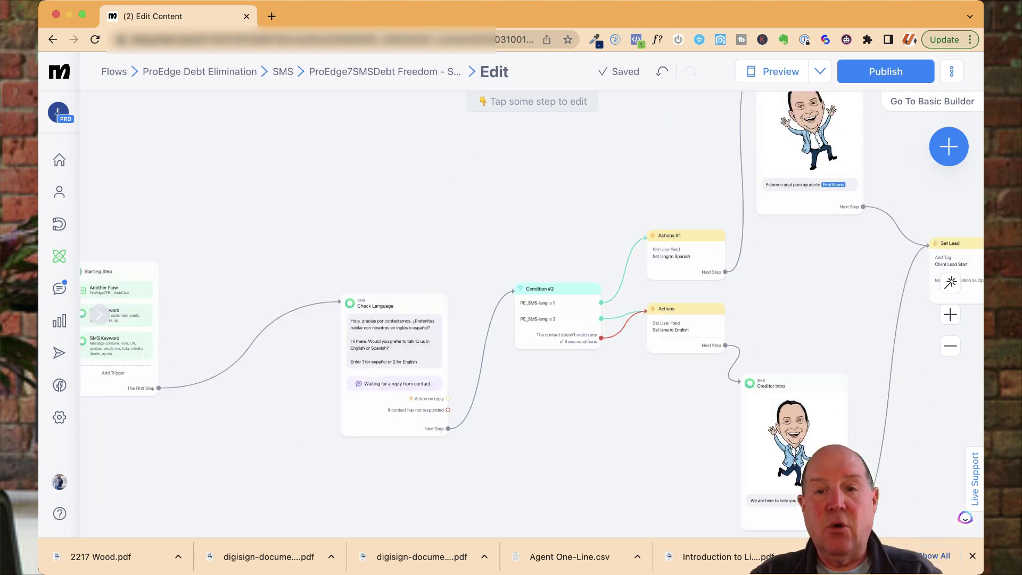
pyautogui.hscroll(5, 478, 320)
pyautogui.scroll(3, 479, 319)
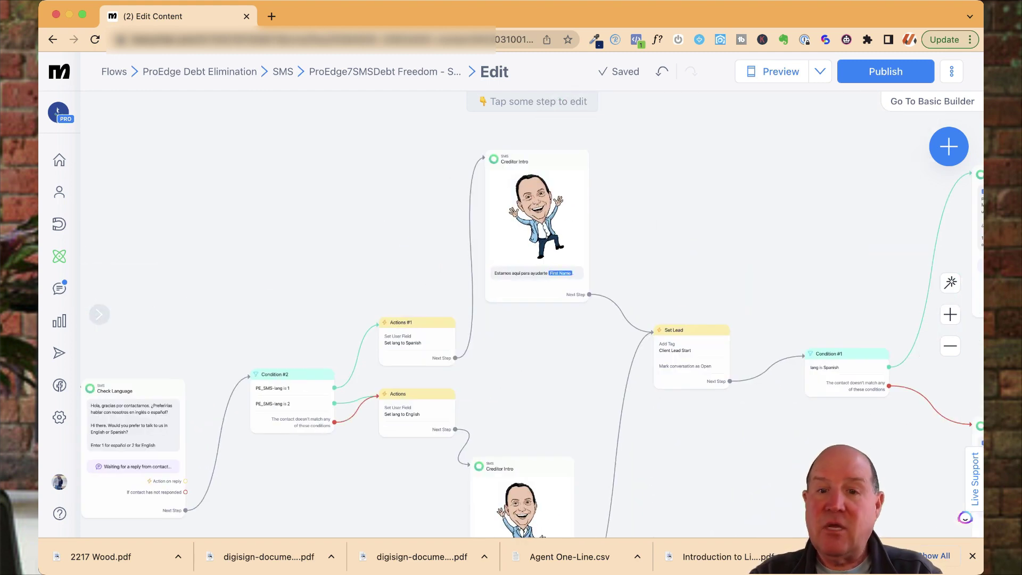
pyautogui.hscroll(3, 543, 536)
pyautogui.scroll(2, 543, 537)
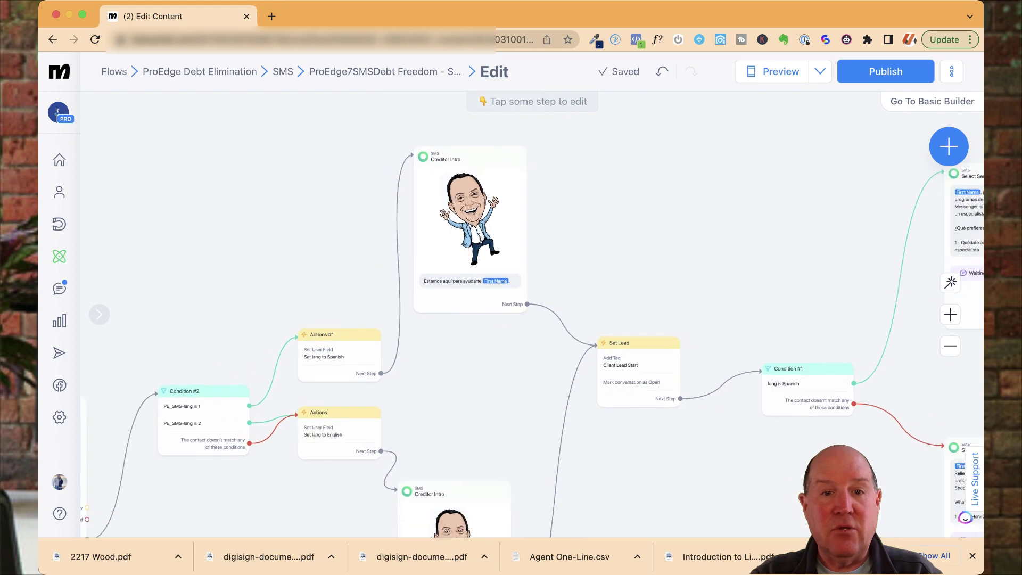
pyautogui.scroll(2, 466, 228)
pyautogui.scroll(5, 465, 228)
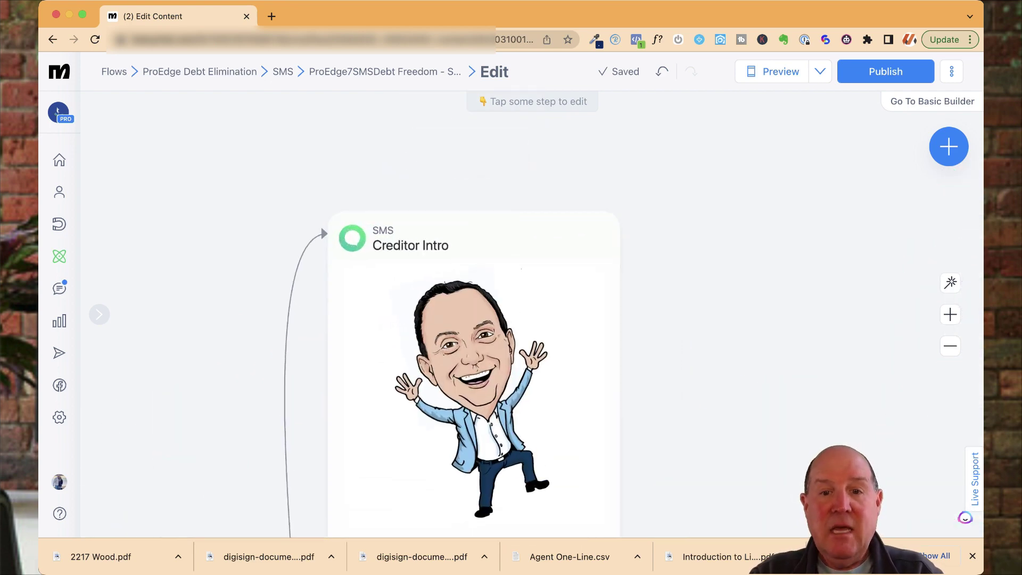
pyautogui.scroll(-5, 474, 319)
pyautogui.hscroll(10, 532, 339)
pyautogui.scroll(-5, 511, 319)
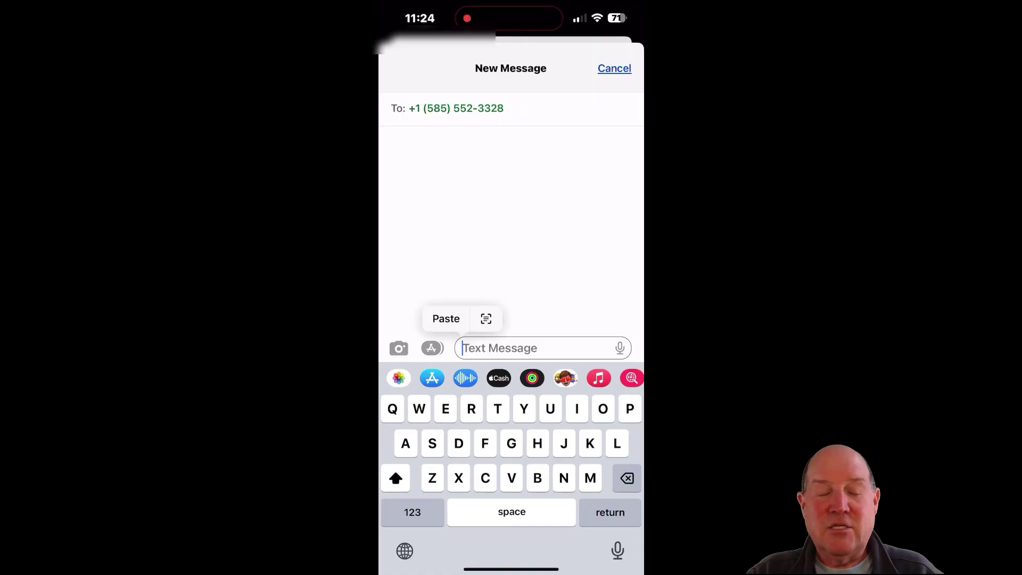
# Step: Text 'Help me reduce my debt' to the bot and reply 1 to choose Spanish
pyautogui.write('Help me r')
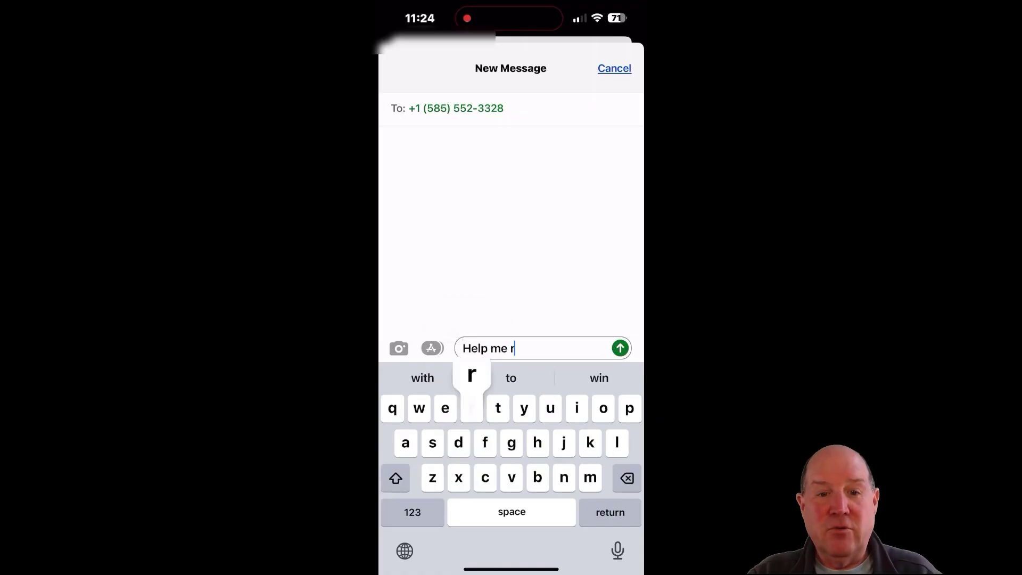
pyautogui.write('escu')
pyautogui.press('BackSpace')
pyautogui.press('BackSpace')
pyautogui.press('BackSpace')
pyautogui.write('duce my ')
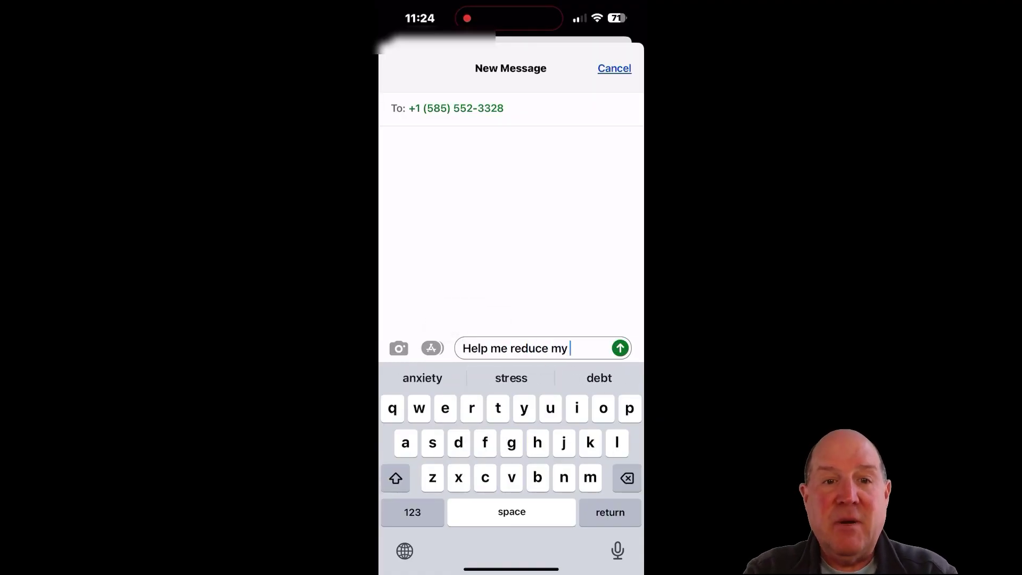
pyautogui.write('debt')
pyautogui.click(620, 348)
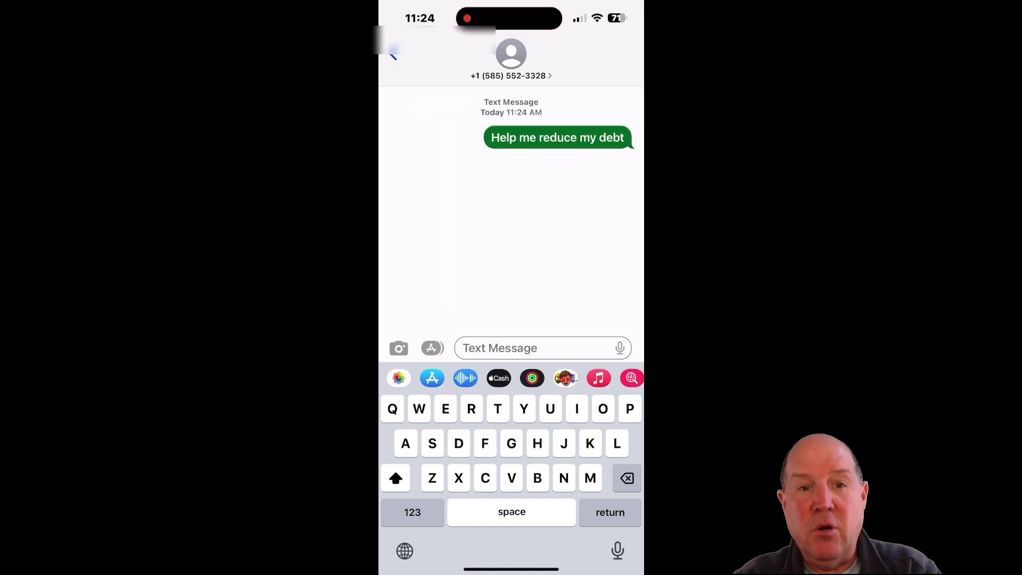
pyautogui.click(412, 512)
pyautogui.write('1')
pyautogui.click(620, 348)
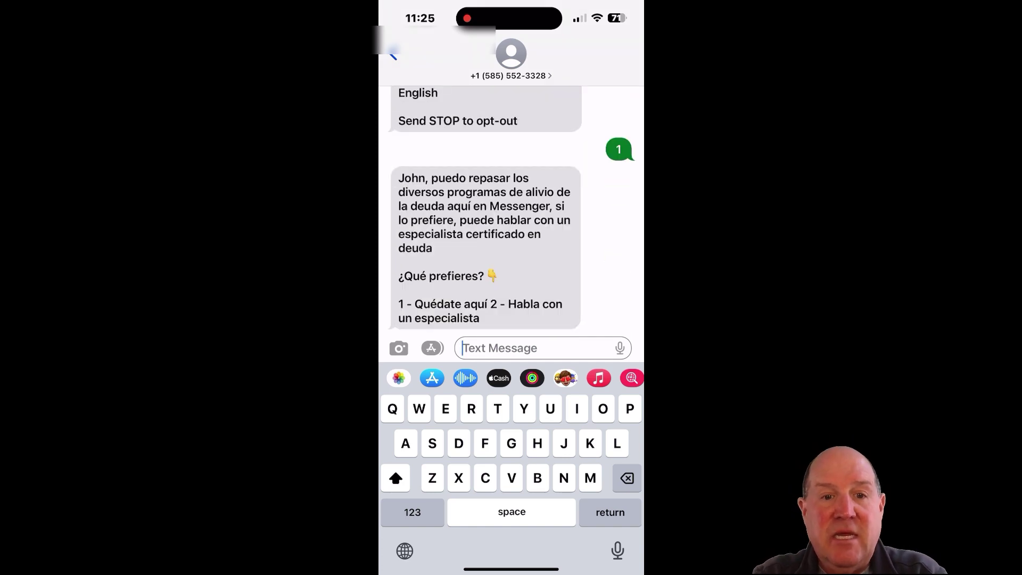
# Step: Reply 1 to keep chatting, 1 to eliminate the debt, and 2 to enrol in savings
pyautogui.click(412, 512)
pyautogui.write('1')
pyautogui.click(620, 348)
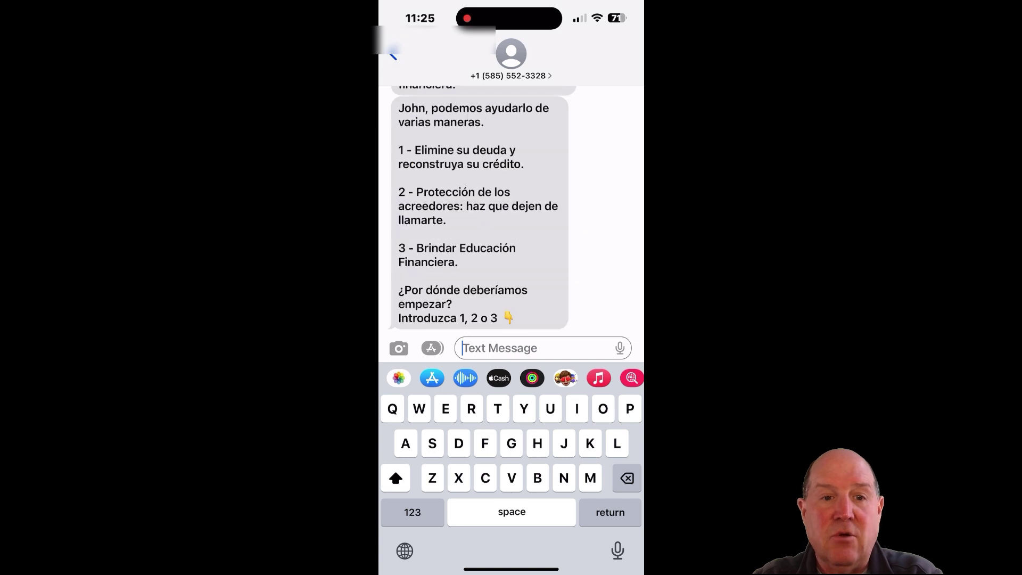
pyautogui.write('1')
pyautogui.press('Return')
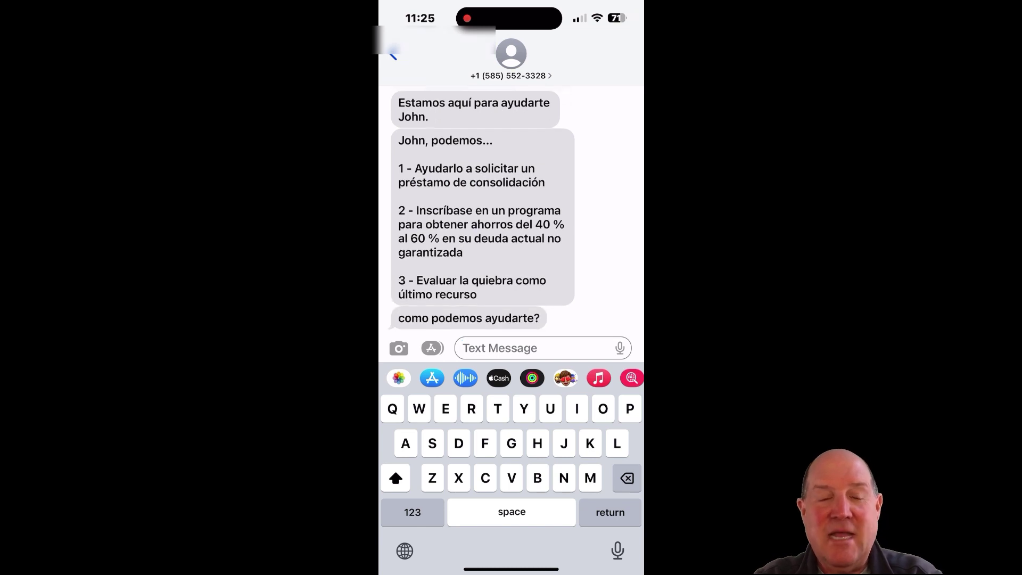
pyautogui.write('2')
pyautogui.press('Return')
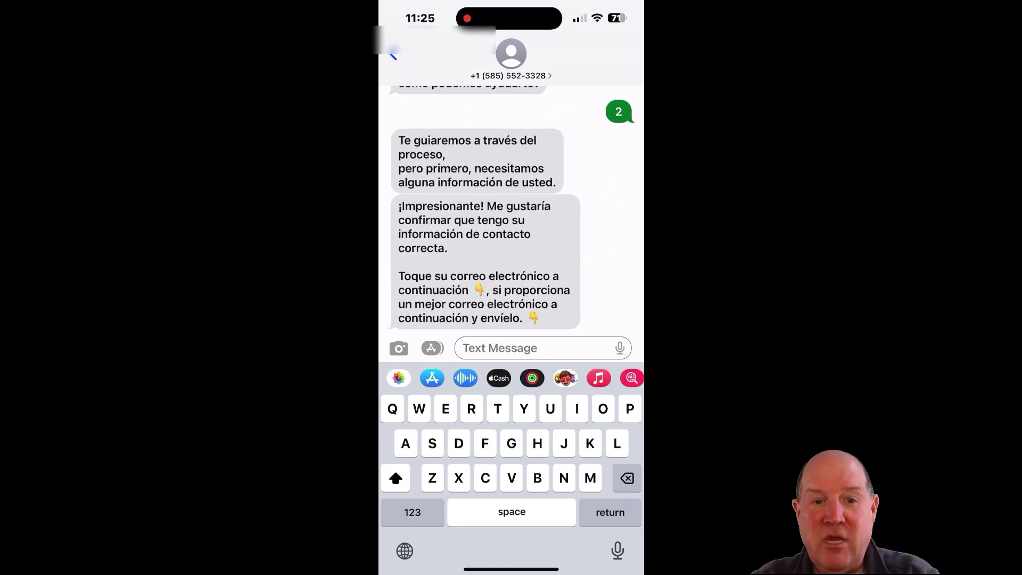
# Step: Send 45000, then an e-mail address, then 2 for an afternoon contact time
pyautogui.write('45000')
pyautogui.press('Return')
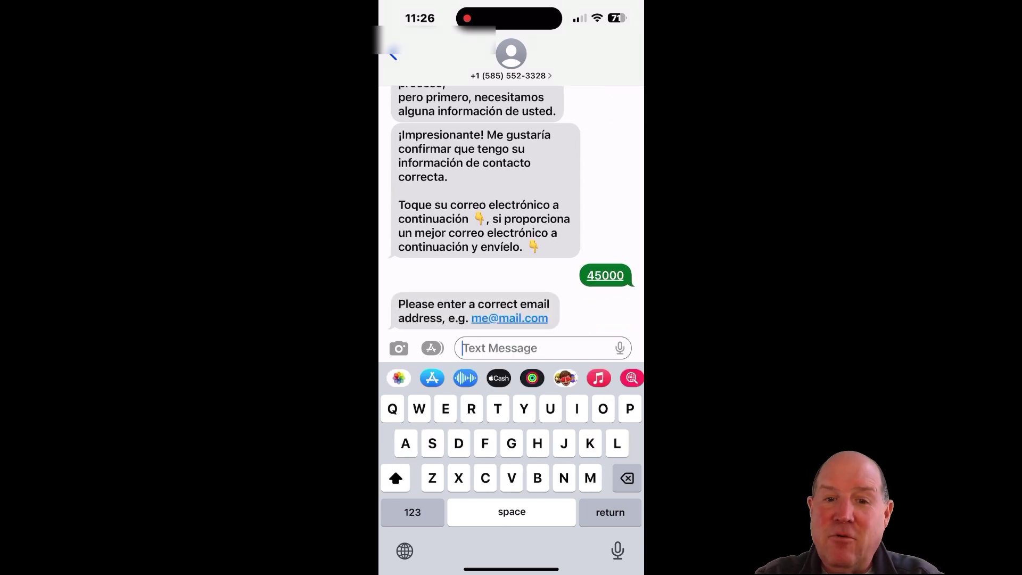
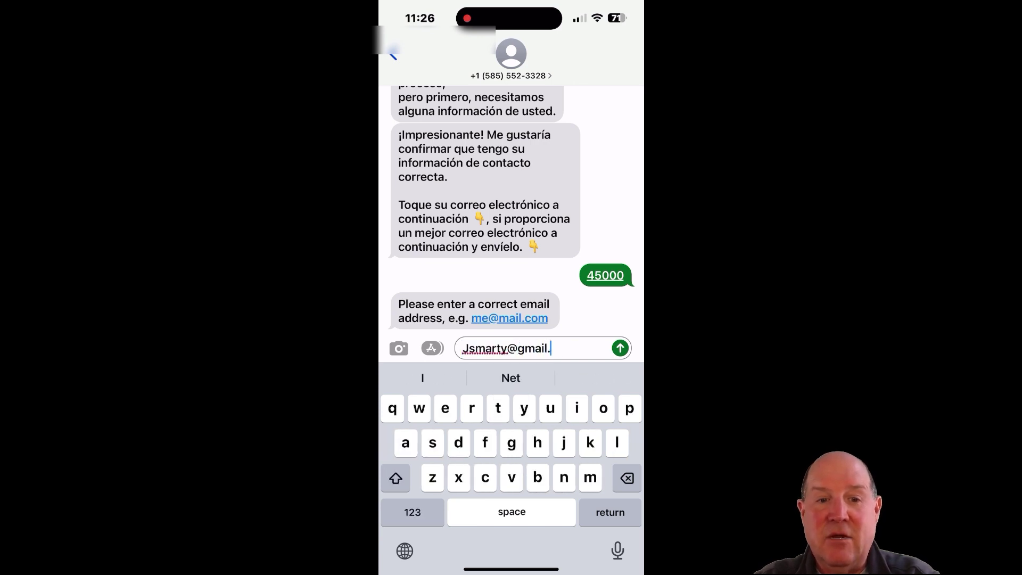
pyautogui.click(620, 348)
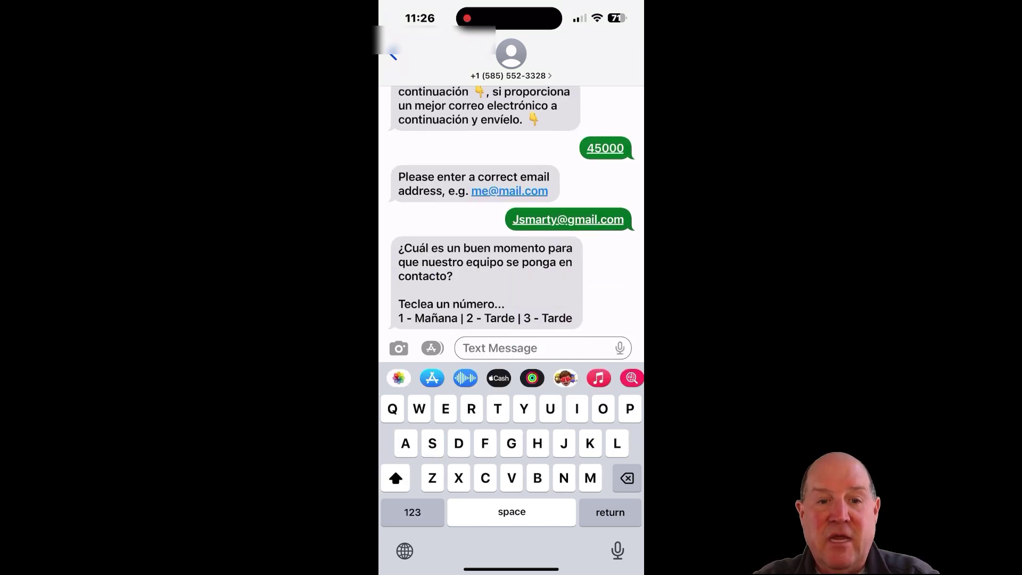
pyautogui.write('2')
pyautogui.click(620, 348)
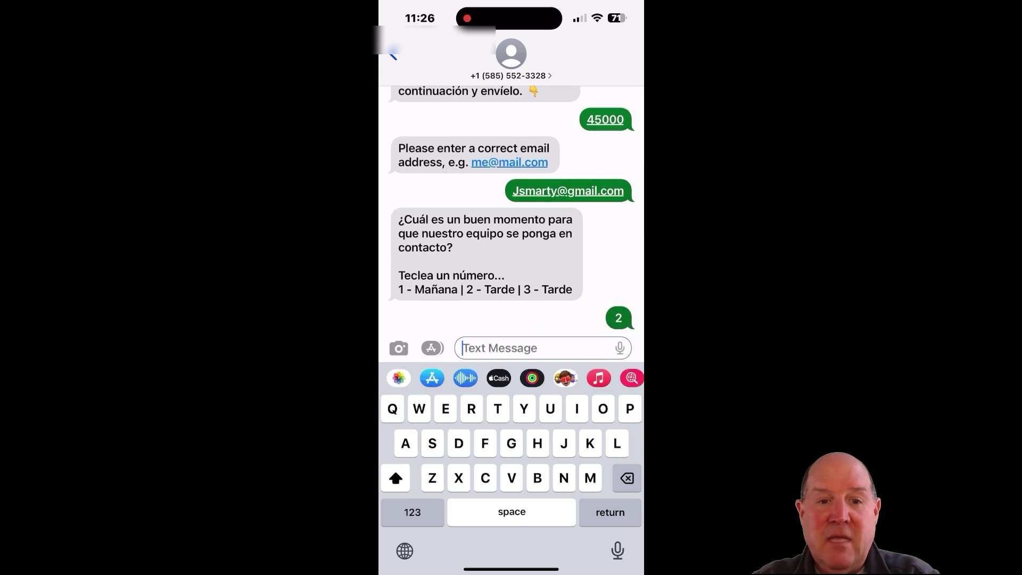